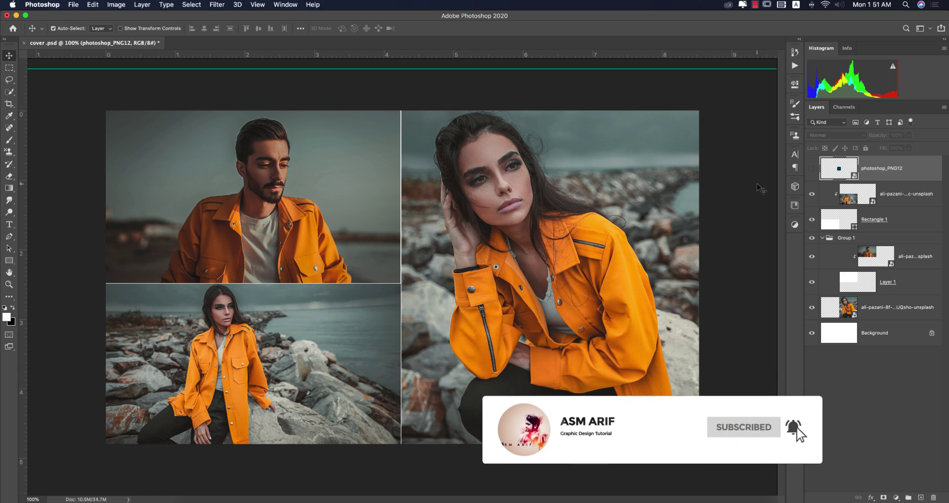
Open the large right-hand photo's smart object contents for editing
left_click(810, 308)
left_click(811, 310)
double_click(857, 316)
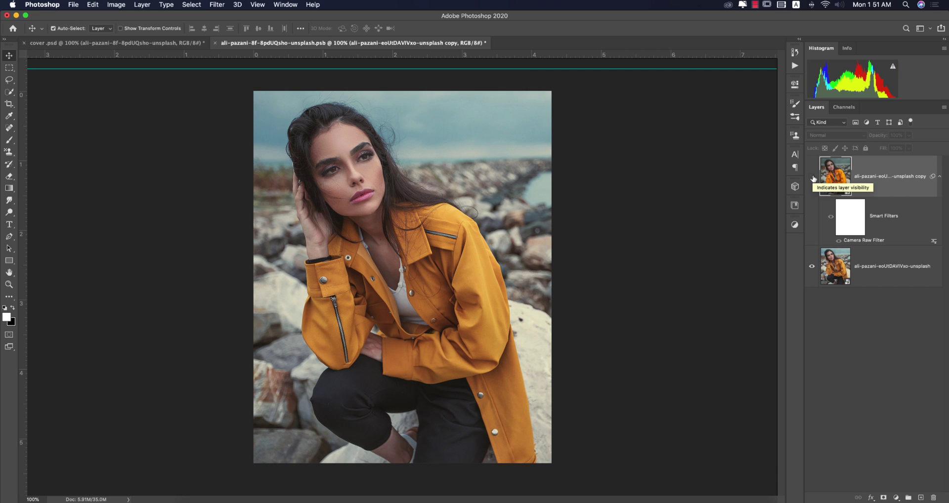
Delete the old Camera Raw graded copy and duplicate the original photo layer
left_click(811, 177)
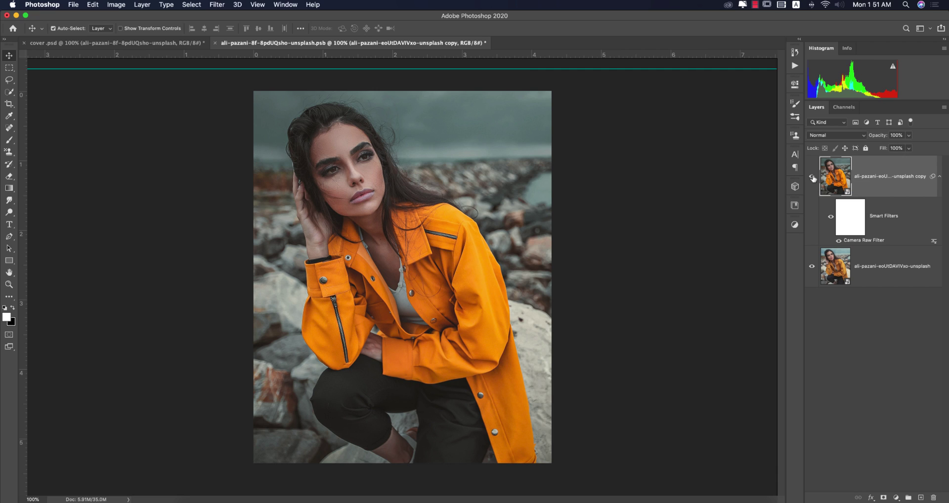
left_click(812, 177)
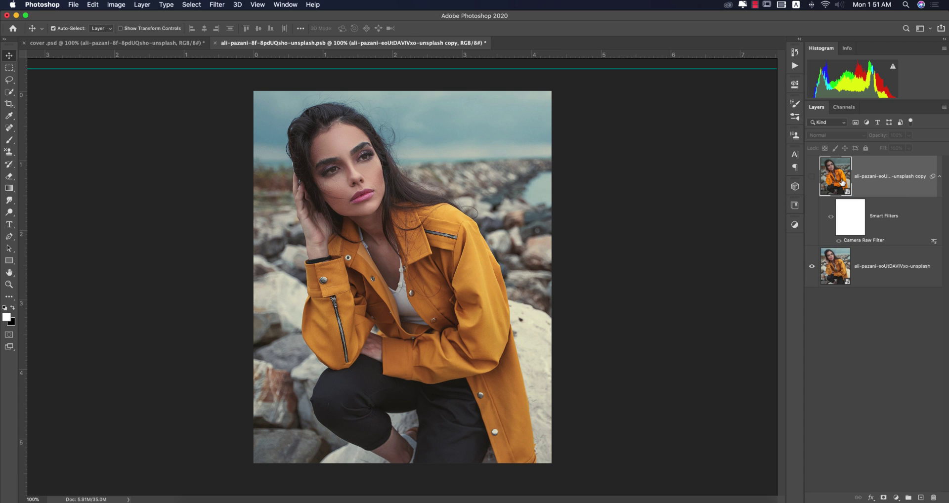
key("BackSpace")
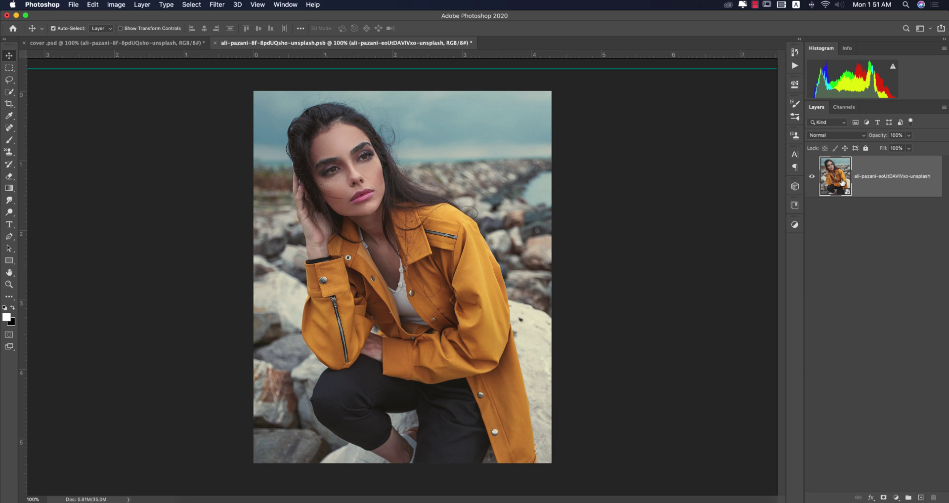
left_click_drag(912, 187, 923, 493)
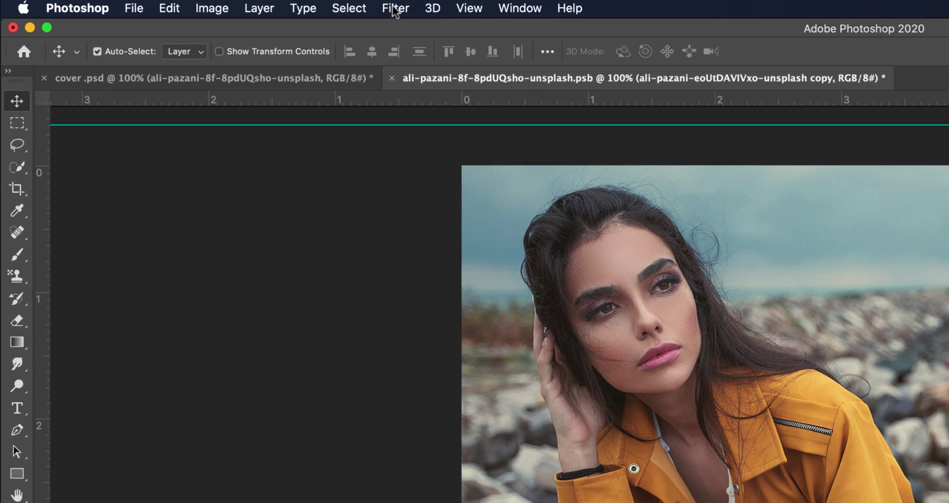
Apply the Camera Raw Filter to the duplicated photo layer
left_click(234, 5)
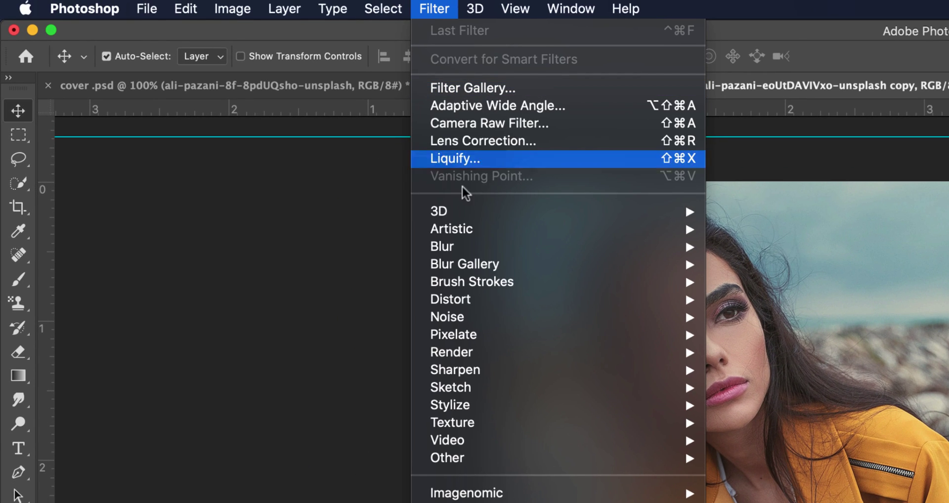
left_click(501, 128)
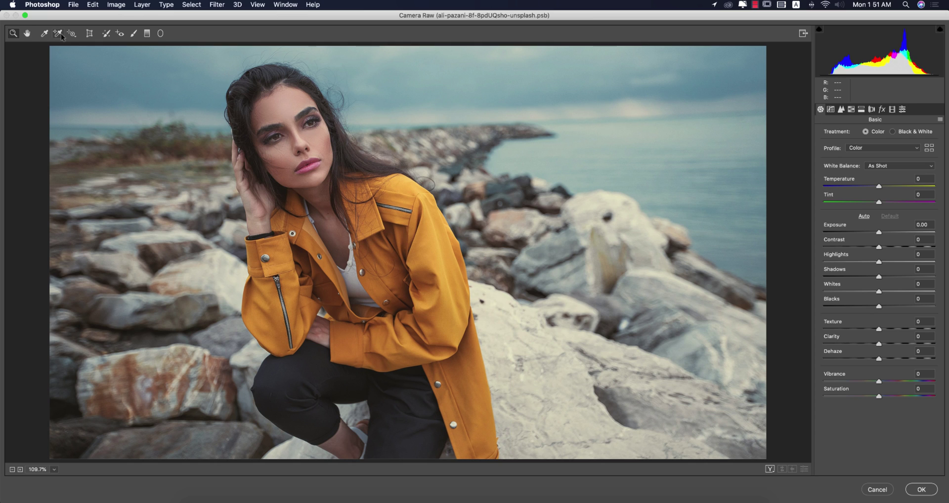
left_click(27, 34)
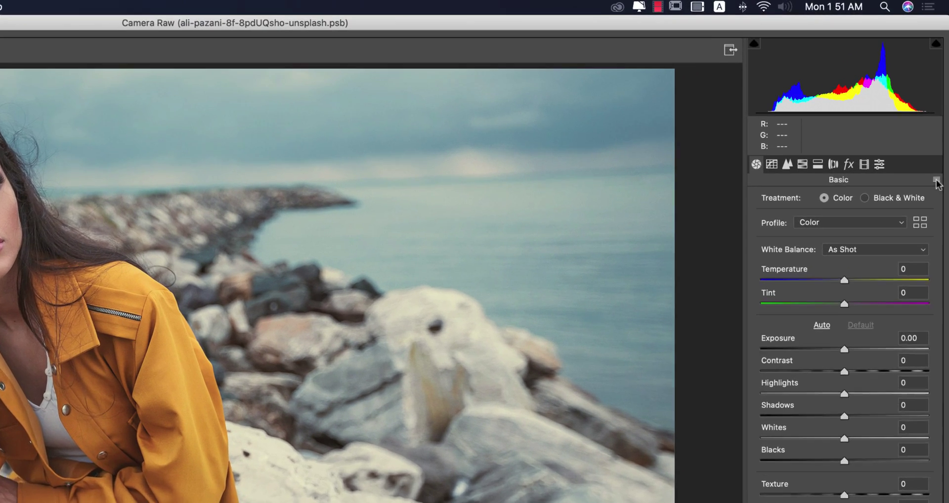
Load the Moody Orange.xmp settings from the 3-3-2020 folder
left_click(936, 181)
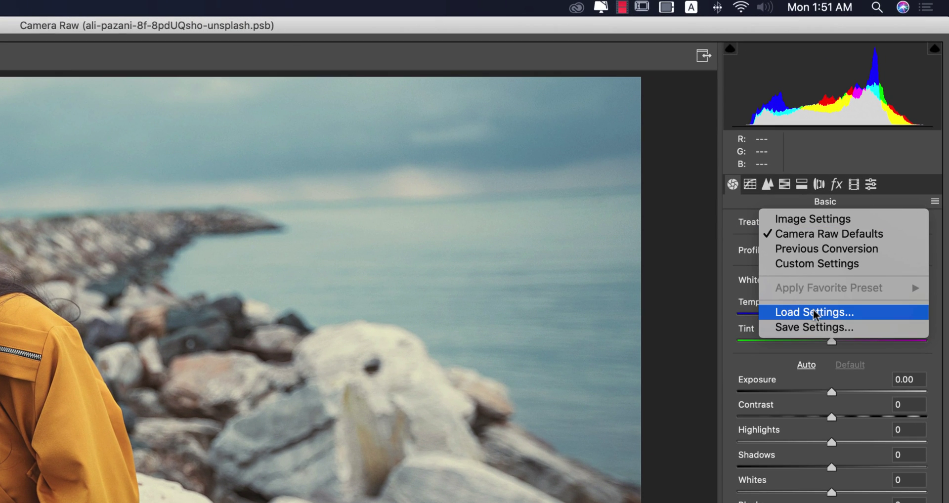
left_click(814, 312)
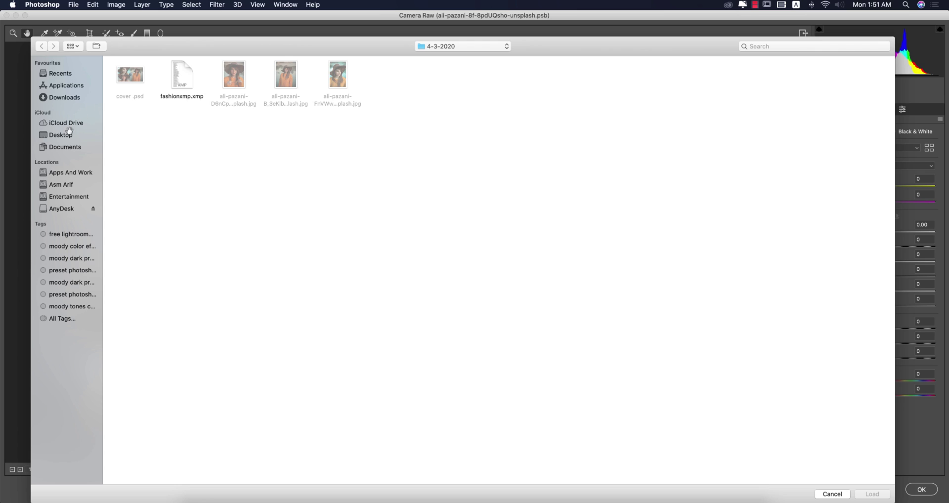
left_click(67, 174)
double_click(178, 82)
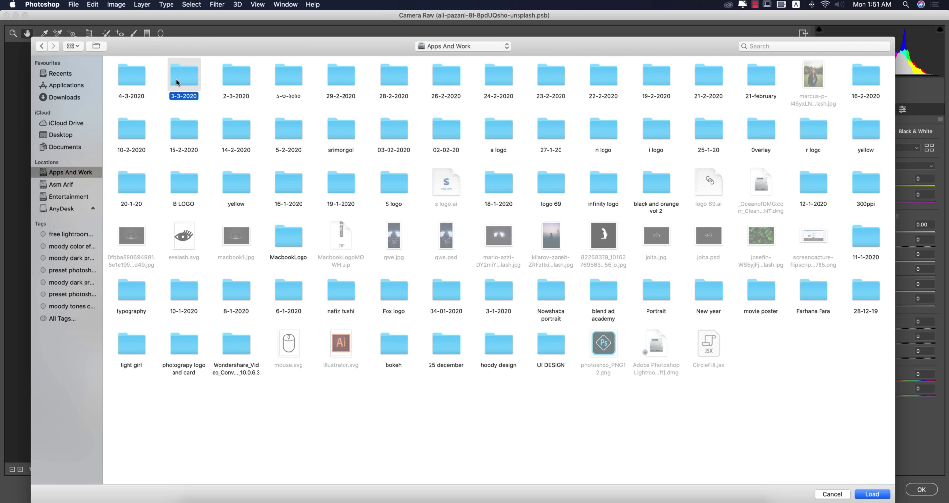
left_click(233, 88)
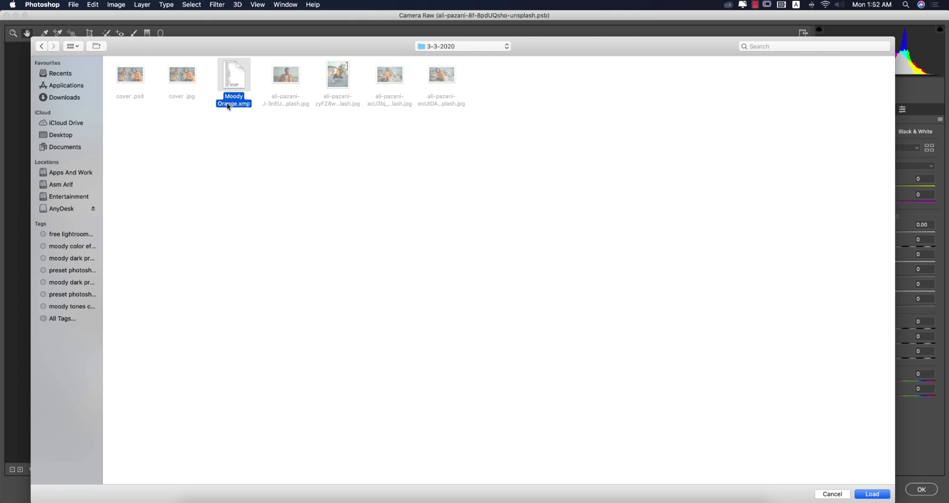
left_click(872, 494)
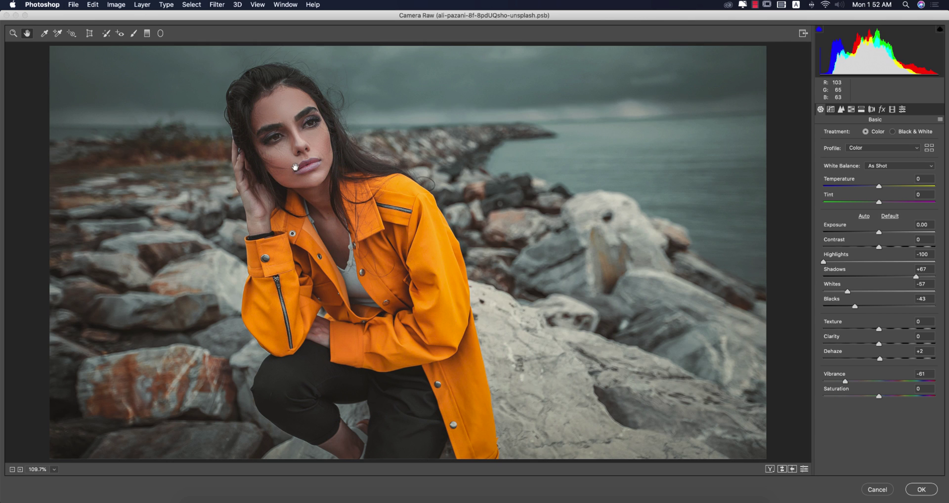
Raise the HSL Reds saturation to +28
left_click(851, 109)
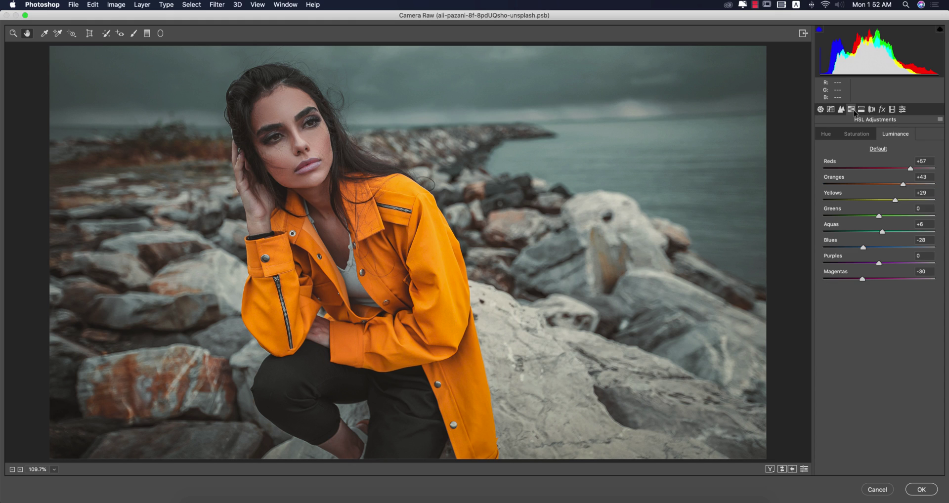
left_click(858, 132)
left_click_drag(879, 169, 898, 171)
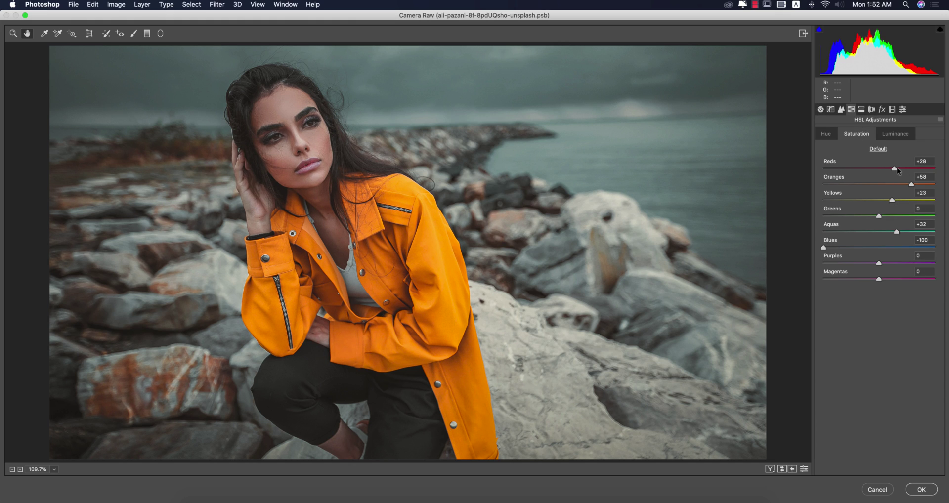
left_click(820, 109)
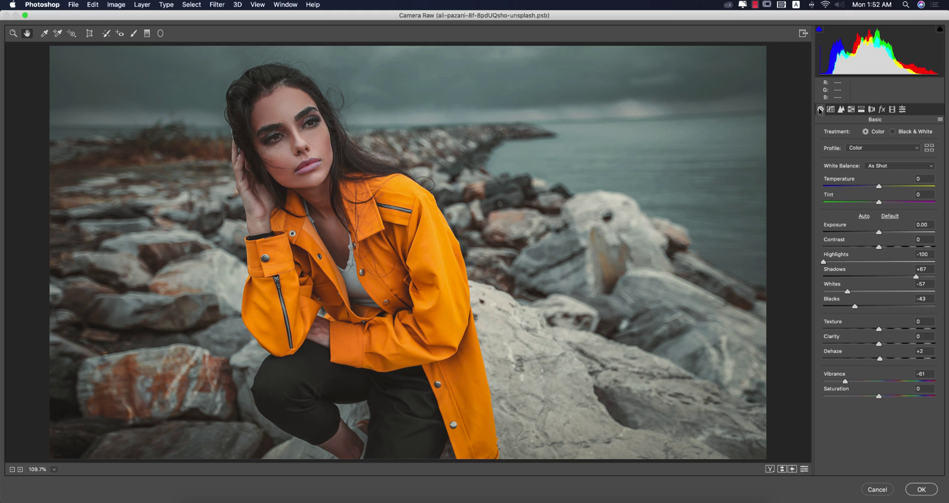
Try a lower Dehaze, restore it to +2, check Vibrance -61, and show the tone curve
left_click(924, 269)
left_click(928, 351)
left_click_drag(879, 358, 840, 356)
key("z")
type("h2")
key("Return")
left_click(929, 374)
left_click(841, 109)
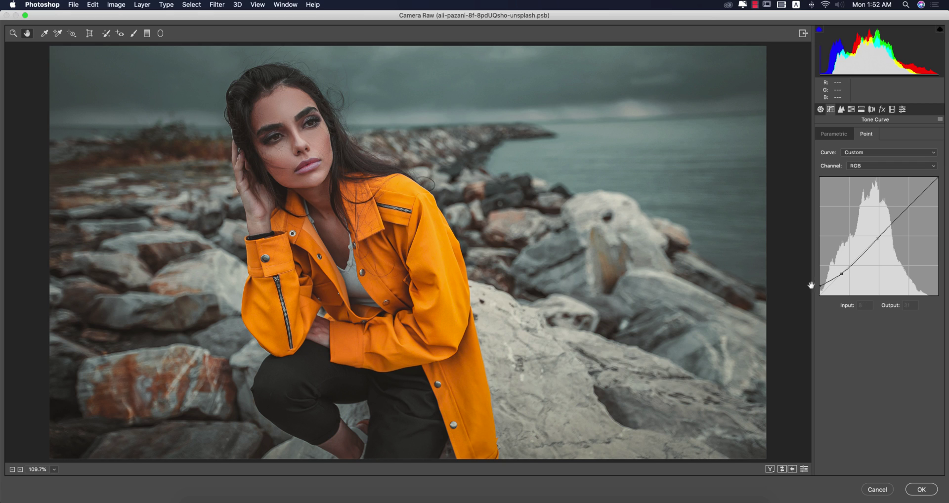
Review the Green, Red and Blue point curves, then show the Detail settings
left_click(854, 166)
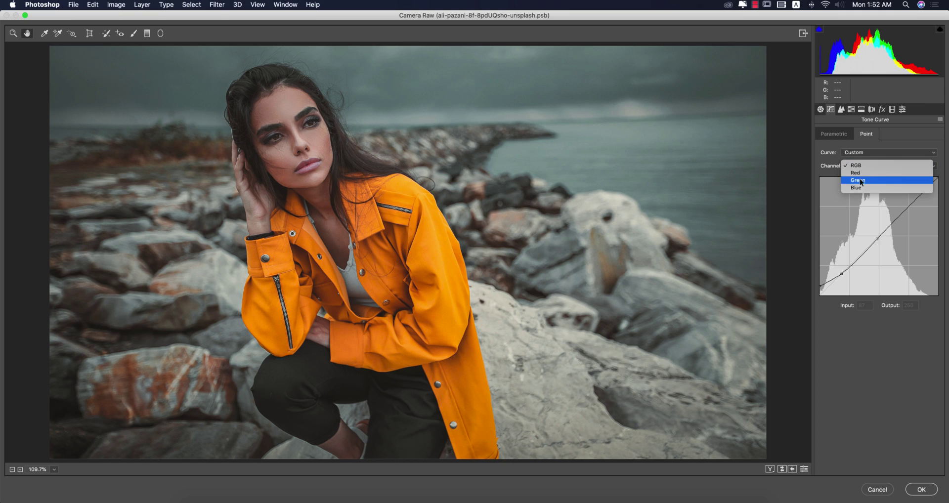
left_click(861, 181)
left_click(862, 168)
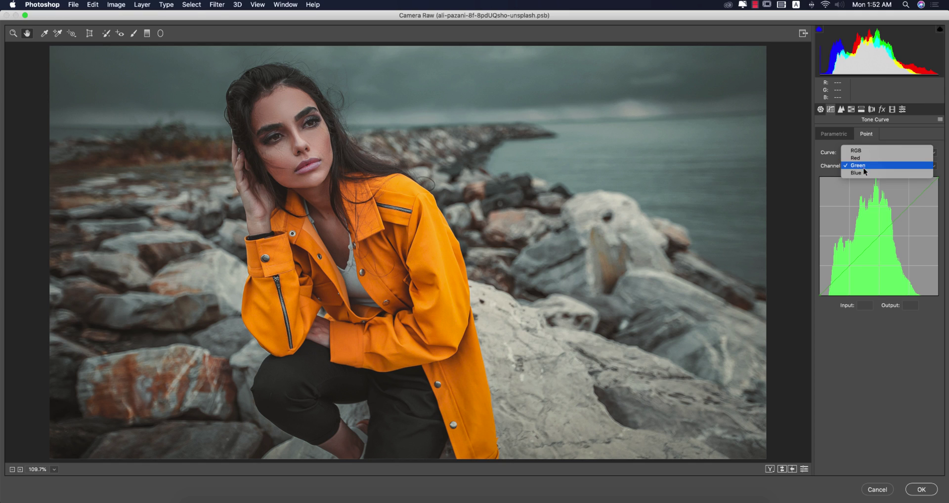
left_click(865, 158)
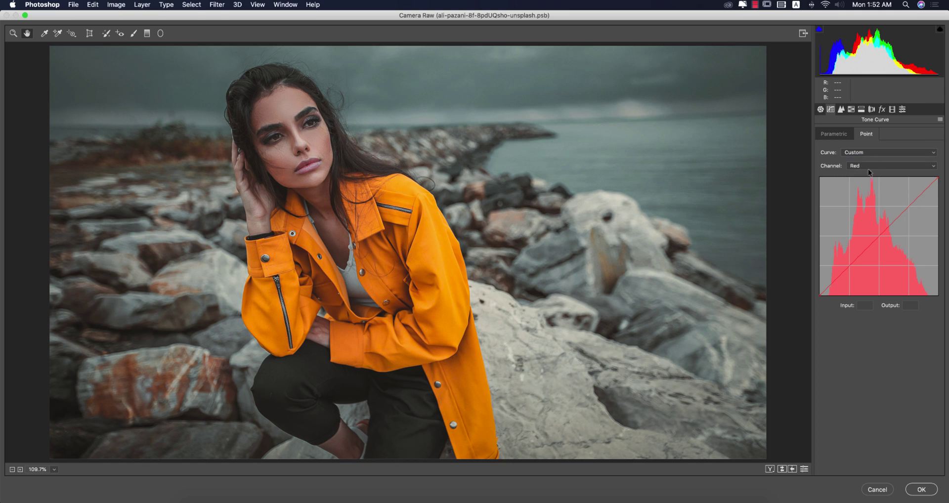
left_click(869, 168)
left_click(867, 181)
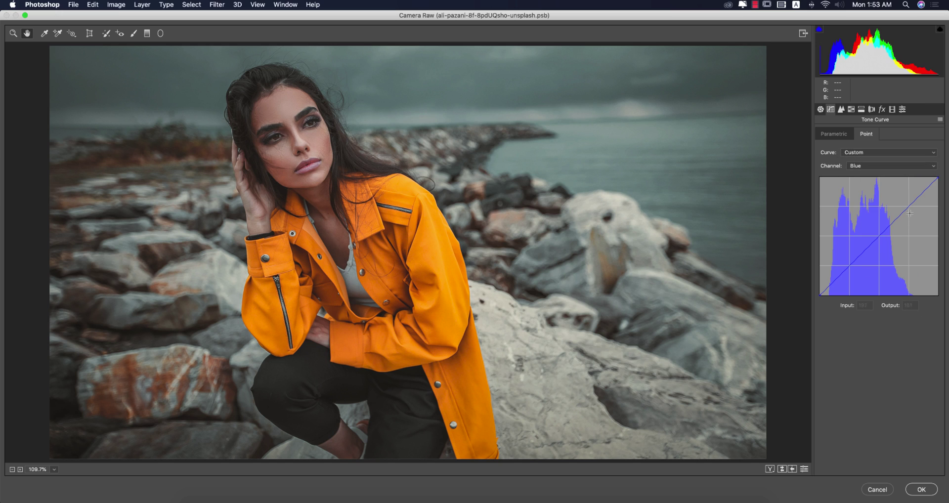
left_click(840, 109)
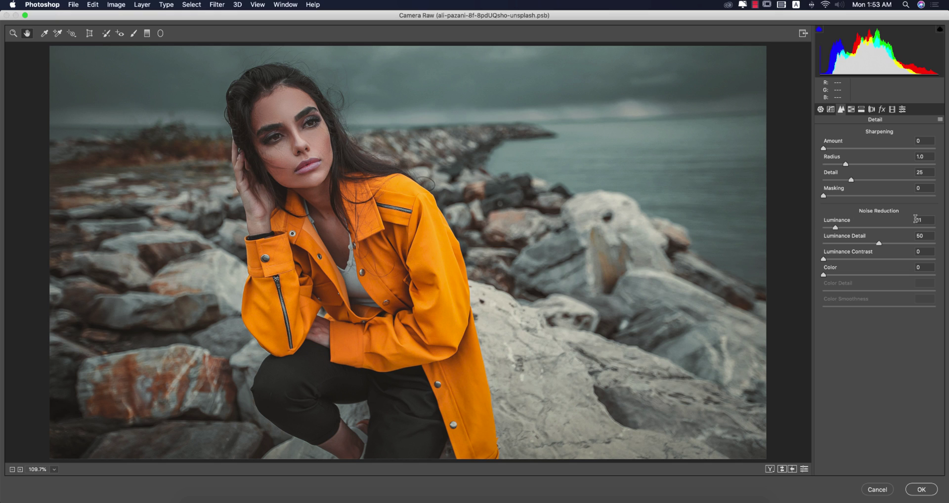
Review the HSL hue and saturation values for Blues, Aquas, Yellows and Oranges
left_click(851, 109)
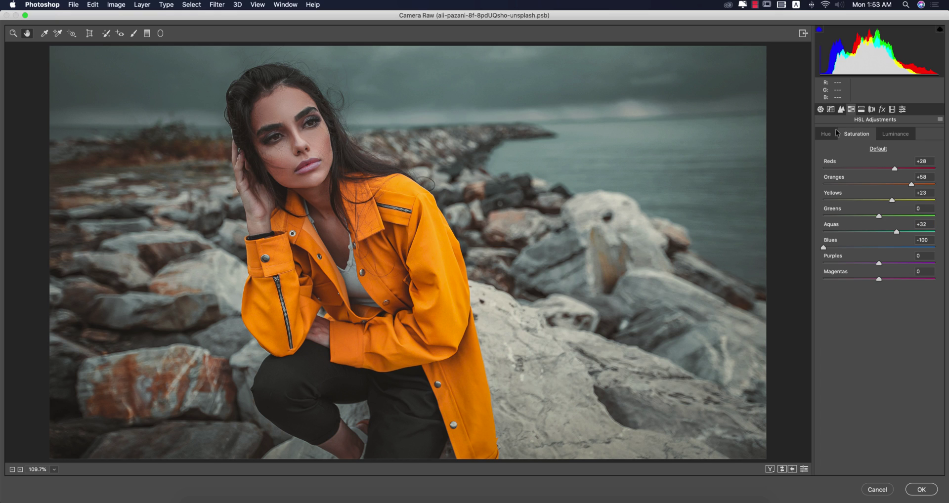
left_click(899, 137)
left_click(828, 139)
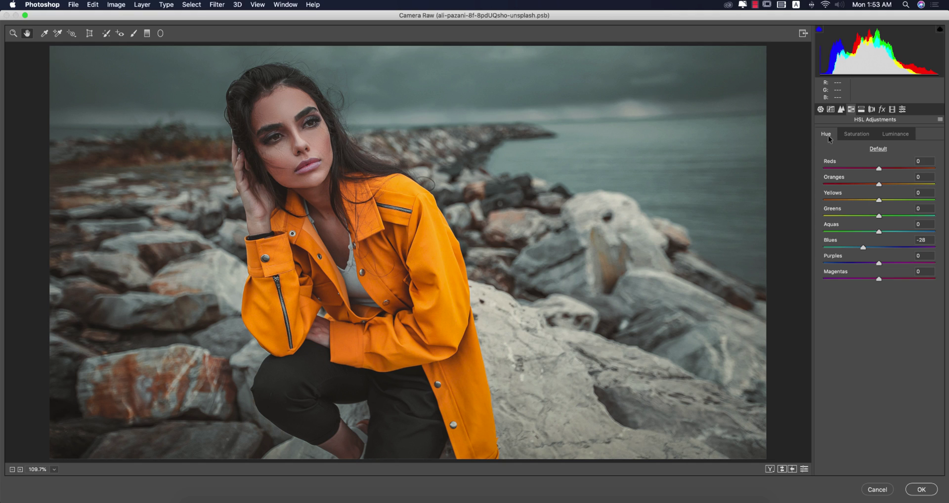
left_click(859, 134)
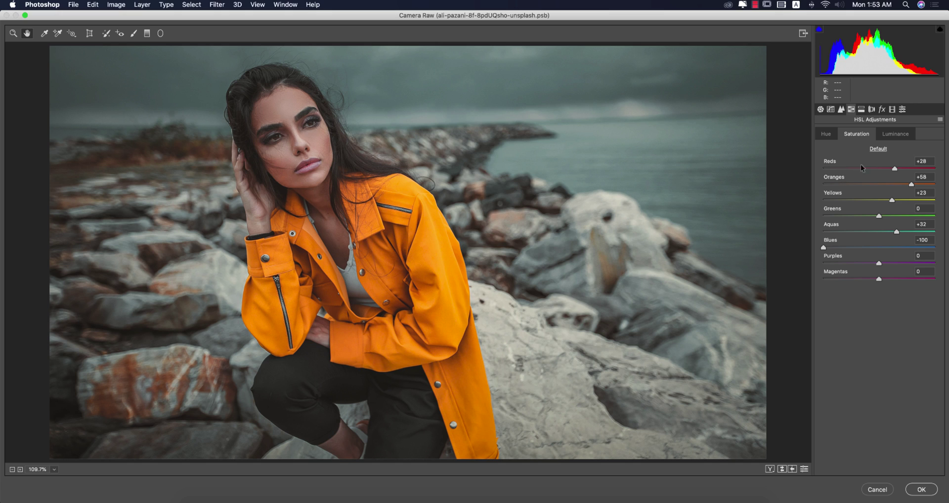
left_click(895, 135)
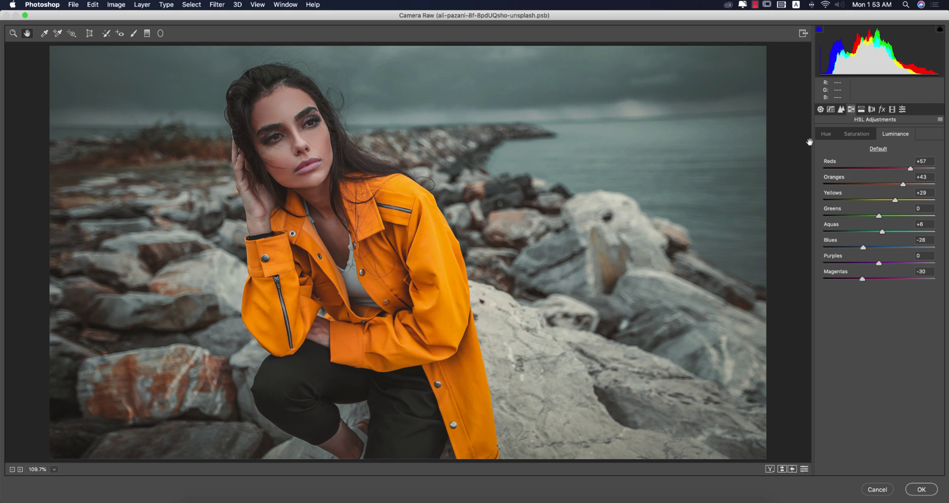
left_click(825, 138)
left_click(922, 239)
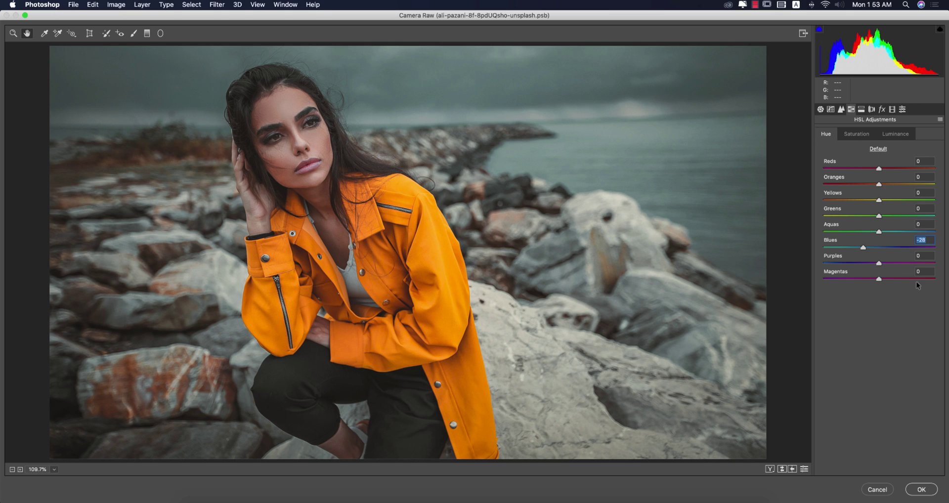
left_click(860, 135)
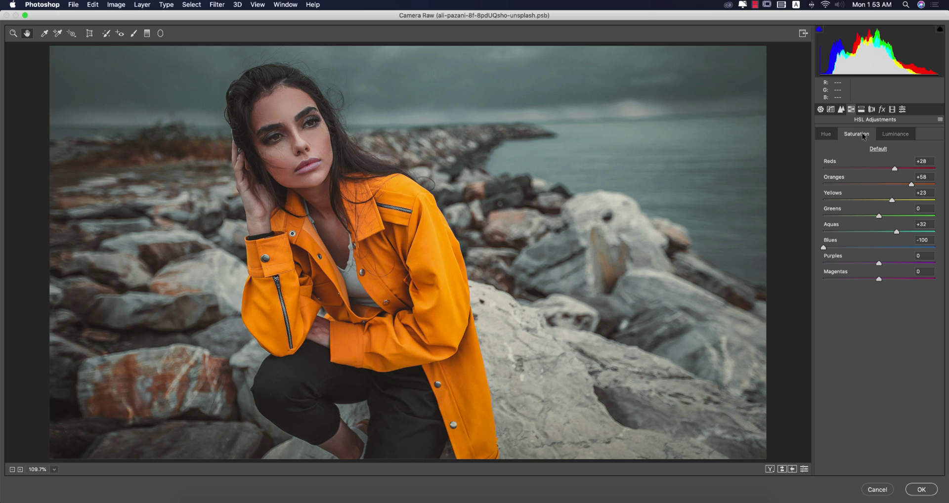
left_click(922, 239)
left_click(920, 225)
left_click(928, 192)
key("shift+Tab")
Check Reds, Oranges, Yellows and Aquas luminance, then the split toning highlights hue 209
left_click(891, 135)
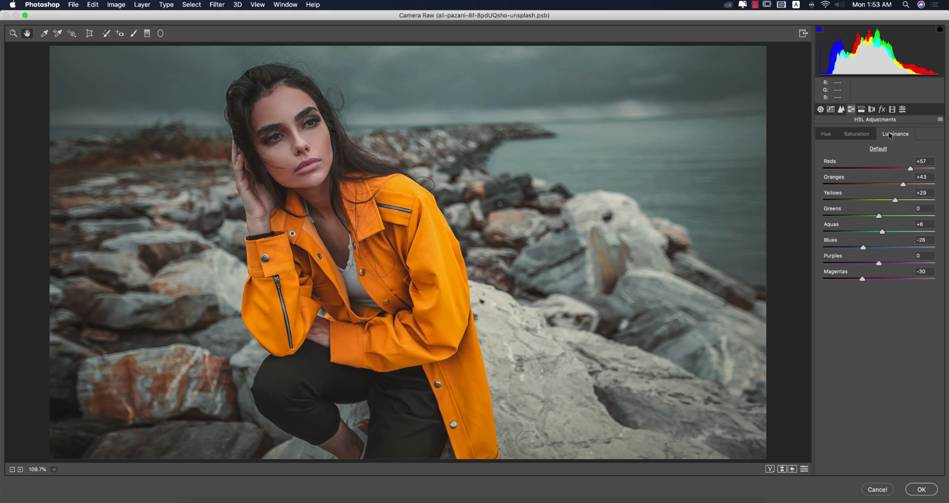
left_click(929, 161)
left_click(930, 177)
left_click(929, 192)
left_click(927, 224)
left_click(861, 110)
left_click(922, 141)
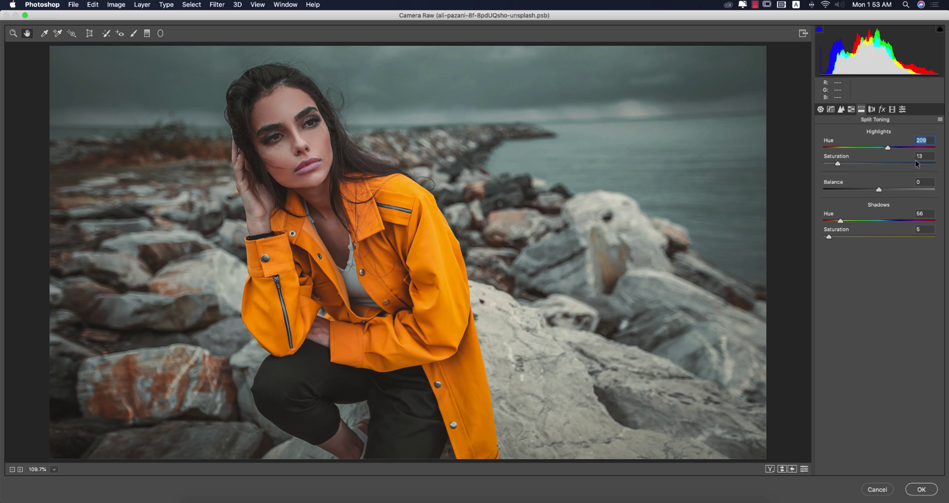
Check split toning highlights saturation 13 and shadows saturation 5, then the Effects settings
left_click(932, 154)
left_click(927, 228)
left_click(882, 110)
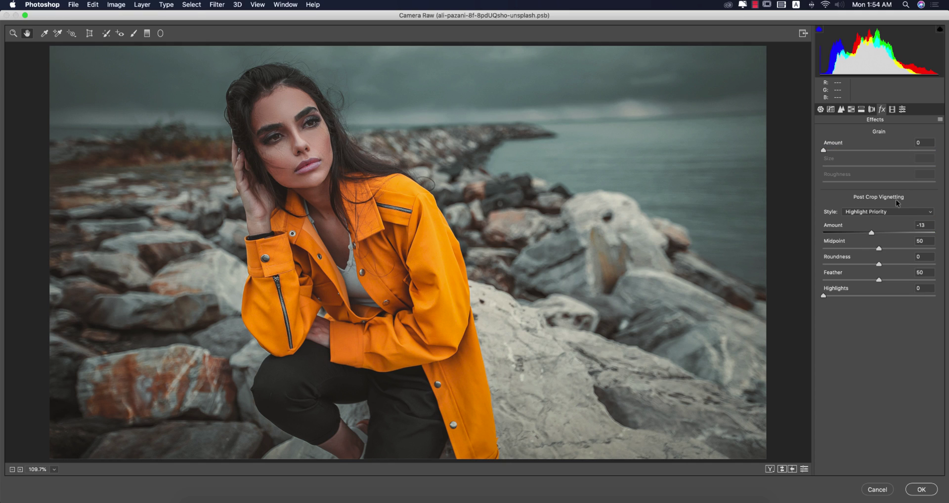
Check calibration: red hue +9, green hue -18 and saturation +64, blue hue -47
left_click(892, 110)
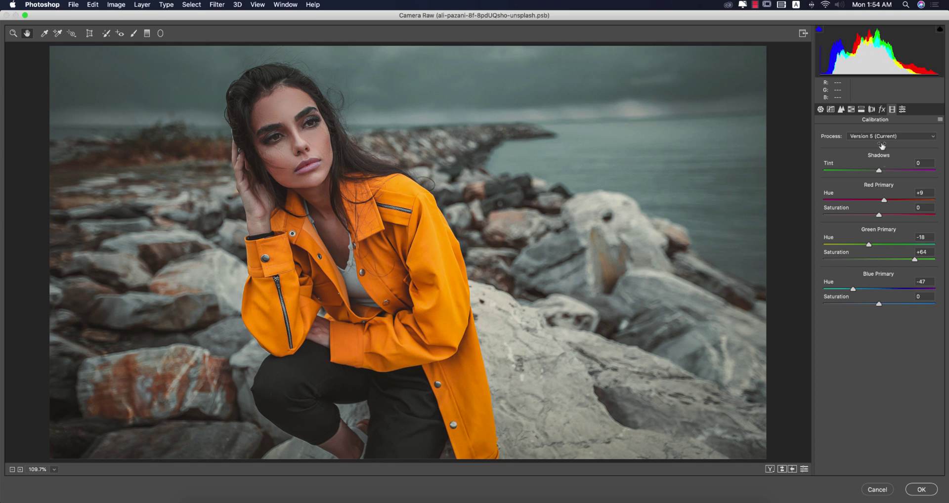
left_click(922, 192)
left_click(922, 237)
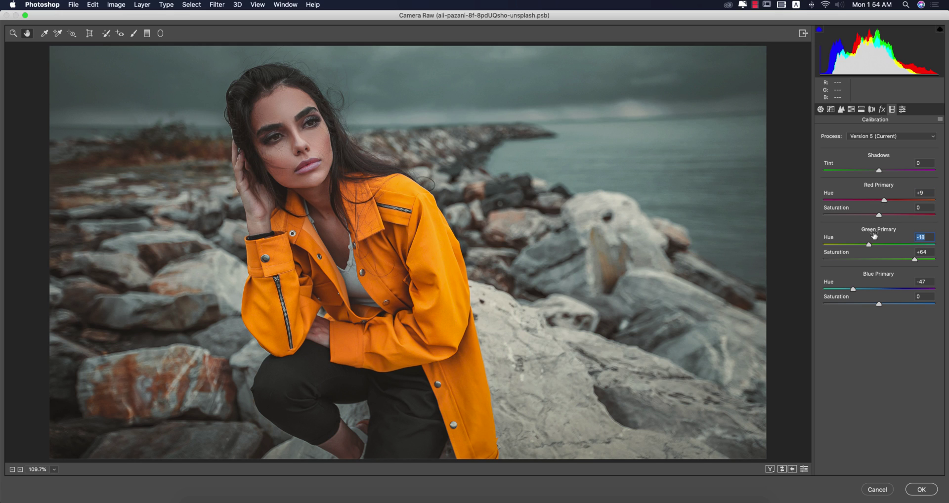
left_click(922, 252)
left_click(931, 280)
Commit the Camera Raw grade, save and close the .psb, and select the seated woman's layer
left_click(924, 492)
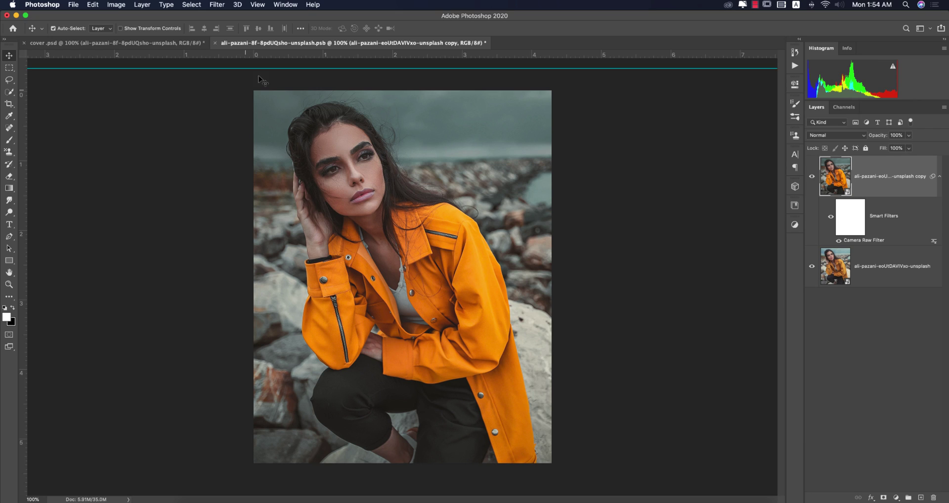
key("super+w")
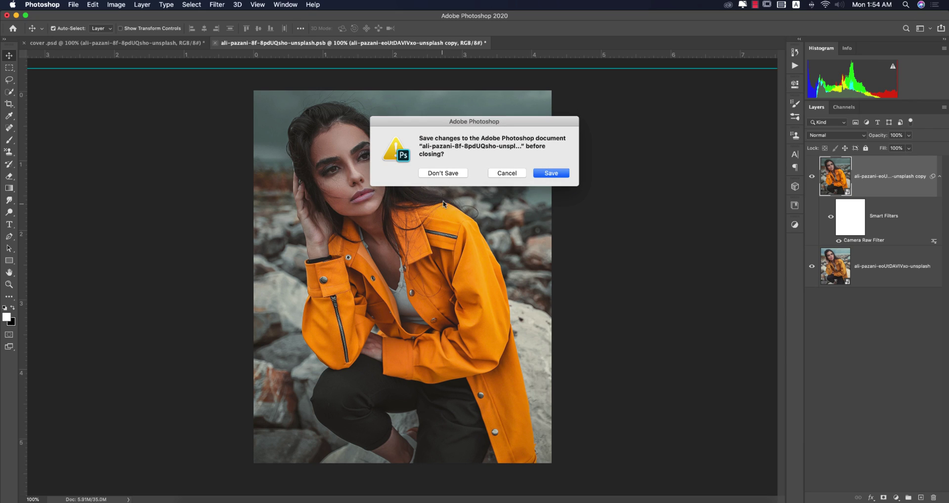
left_click(539, 173)
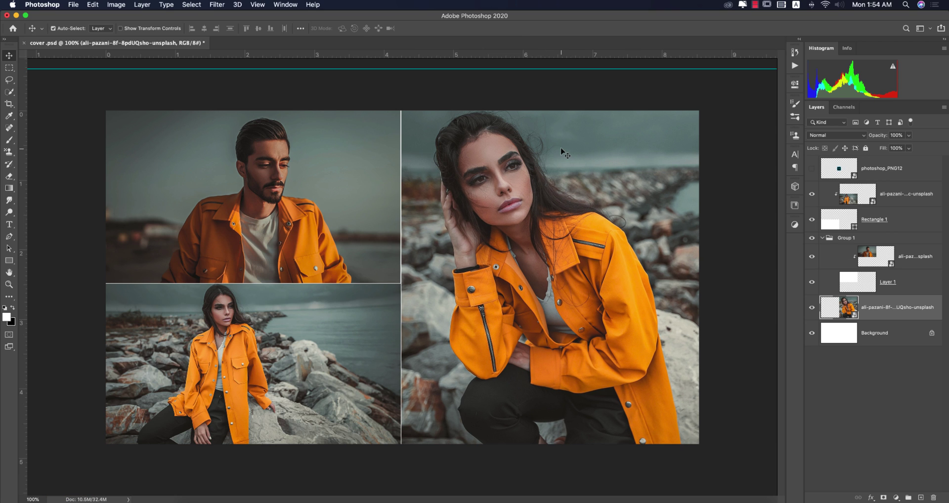
left_click(262, 193)
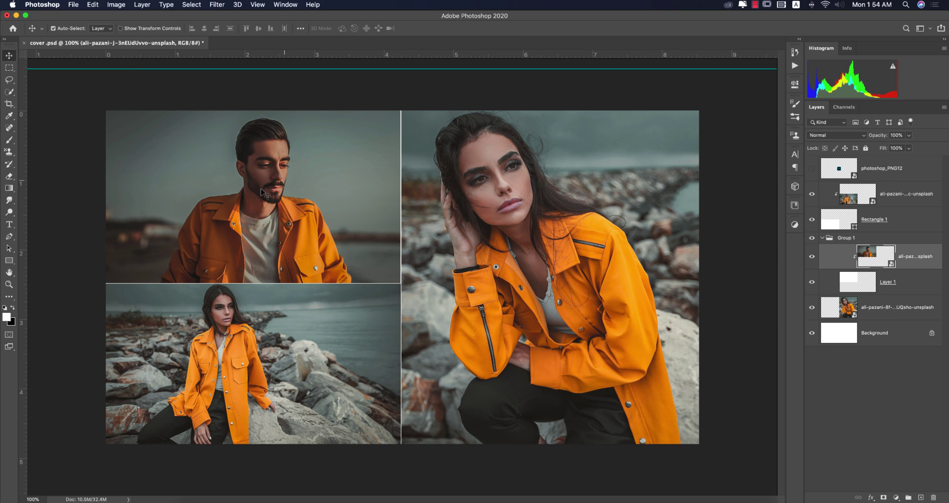
left_click(349, 324)
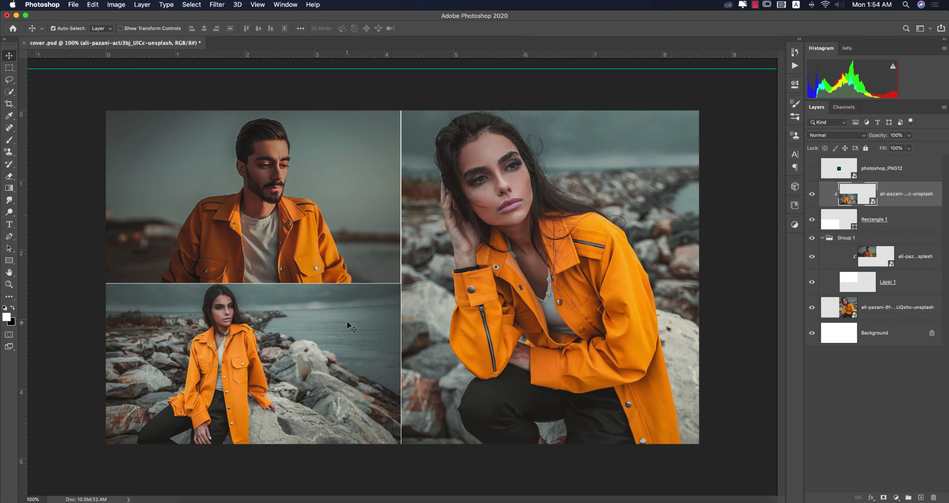
Open the seated woman's smart object, compare its graded copy, then save and close it
double_click(869, 203)
left_click(813, 170)
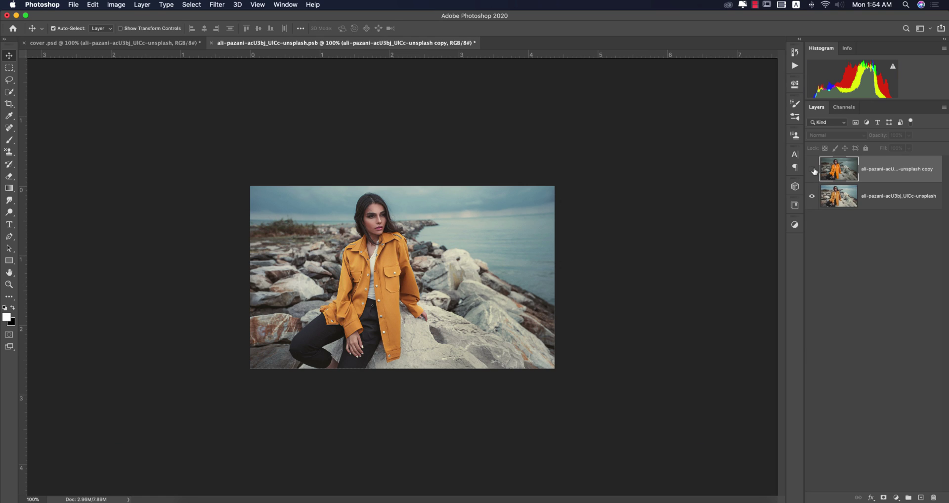
left_click(814, 170)
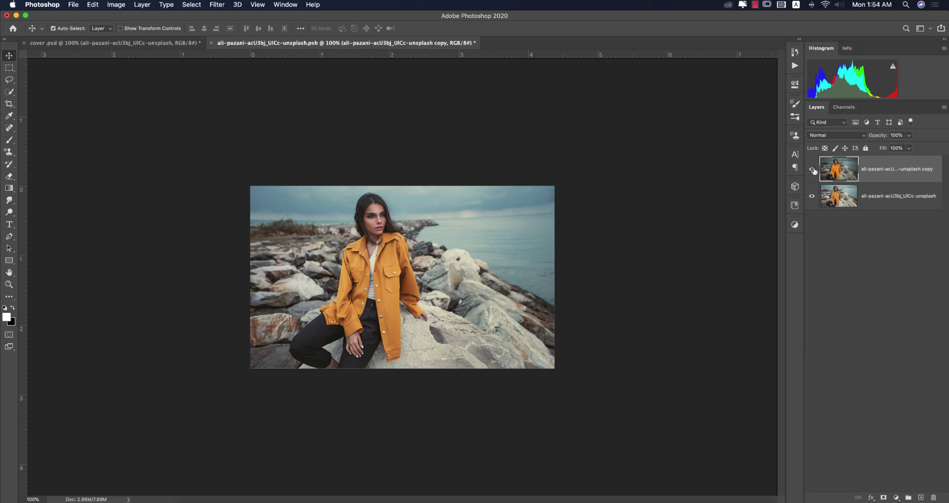
left_click(213, 43)
left_click(543, 173)
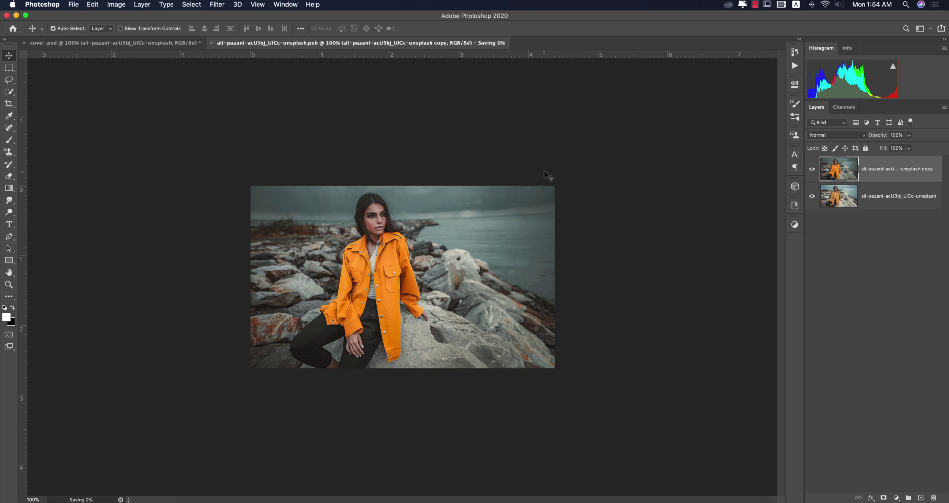
Open the man's smart object, compare its graded copy, then save and close it
left_click(378, 187)
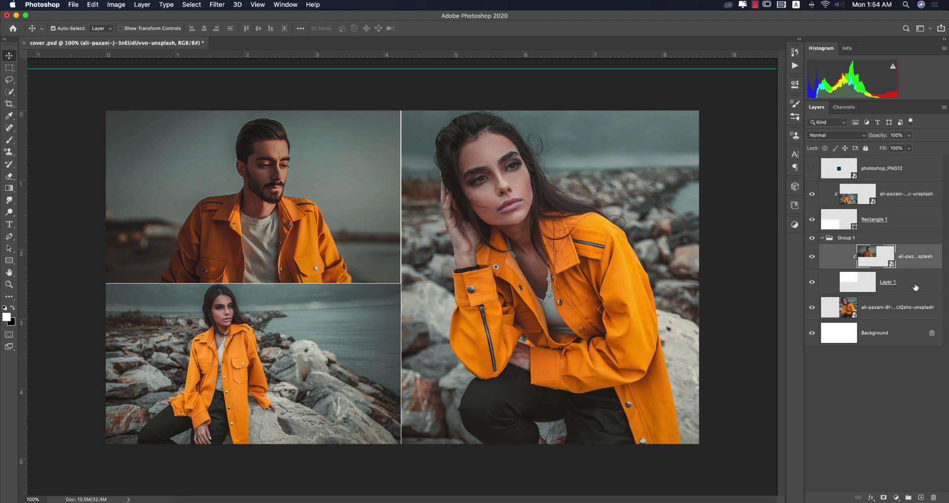
double_click(887, 265)
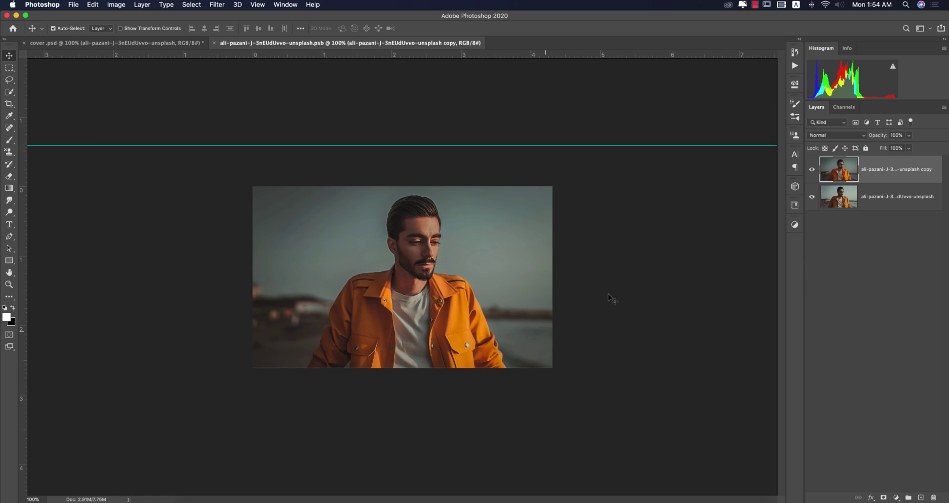
left_click(811, 170)
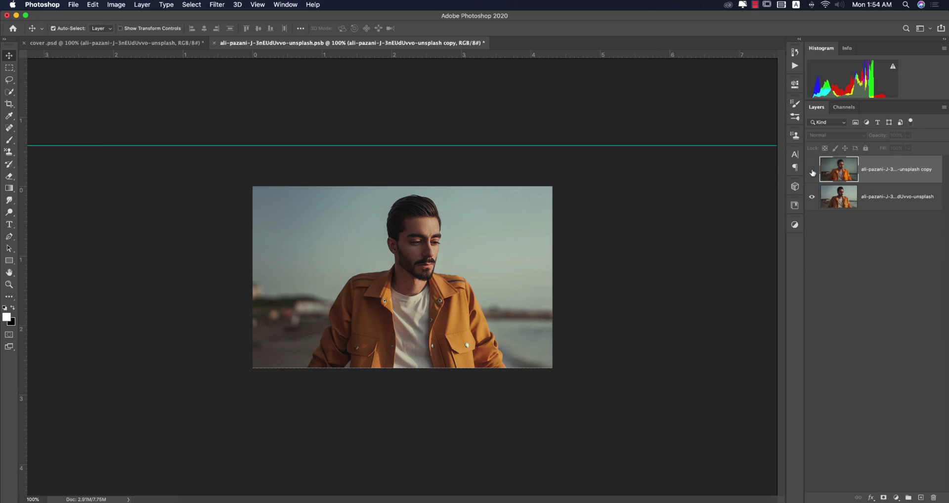
left_click(812, 170)
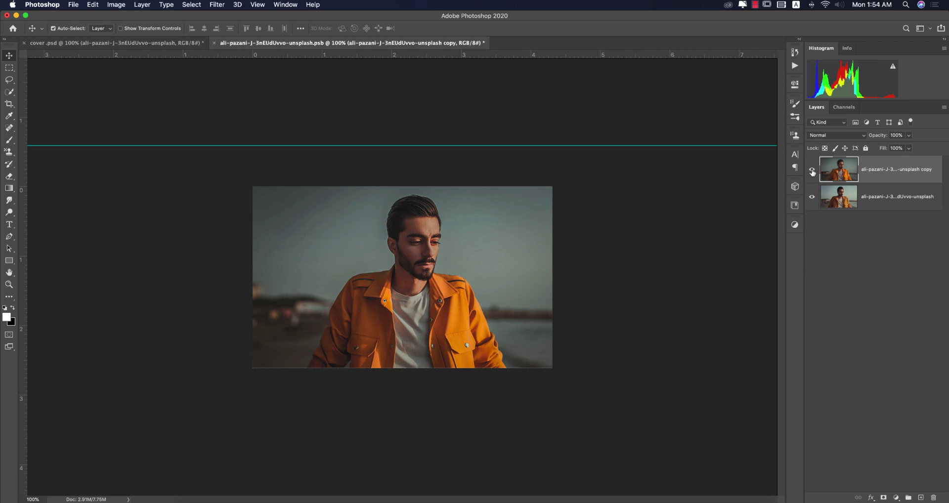
left_click(214, 43)
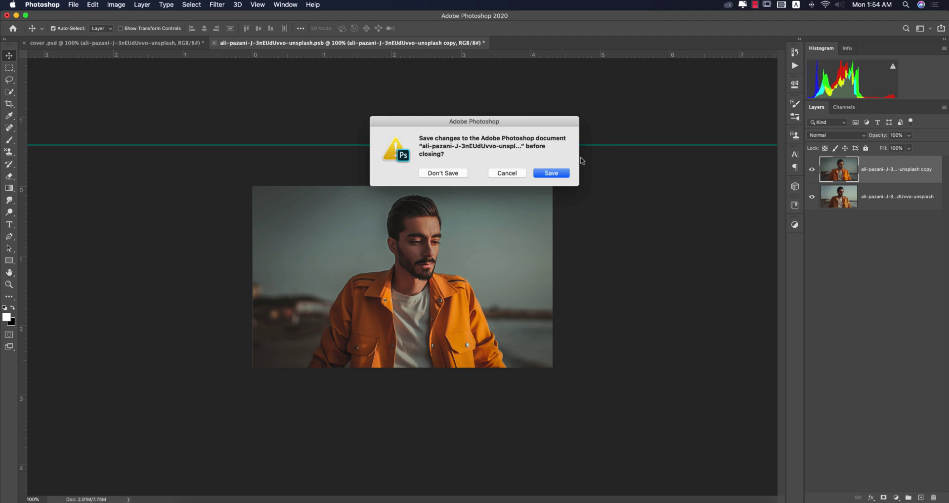
left_click(547, 174)
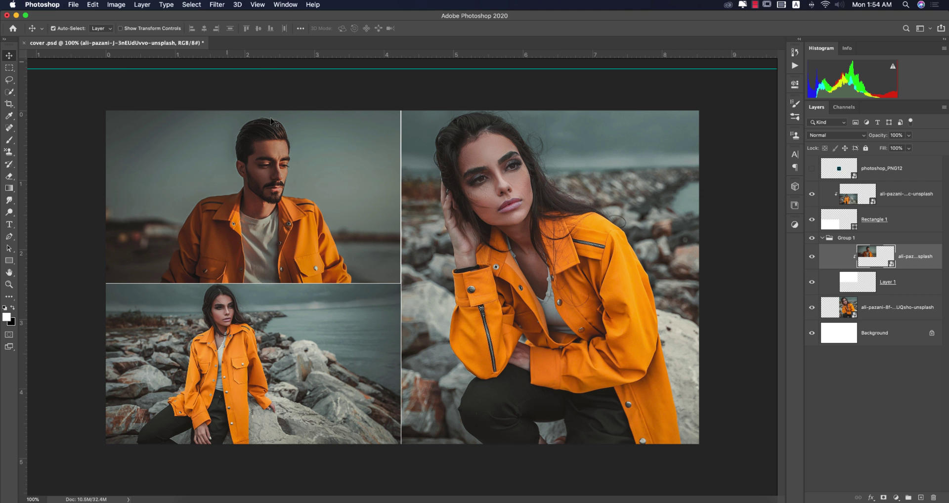